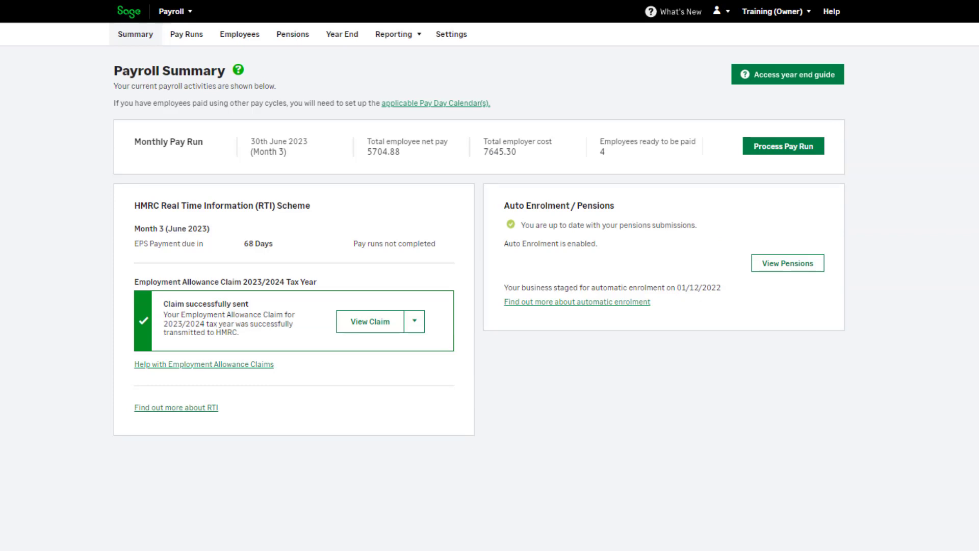
- Open the completed 30 May 2023 (Month 2) pay run for editing pay, acknowledging the impact of editing it
left_click(207, 40)
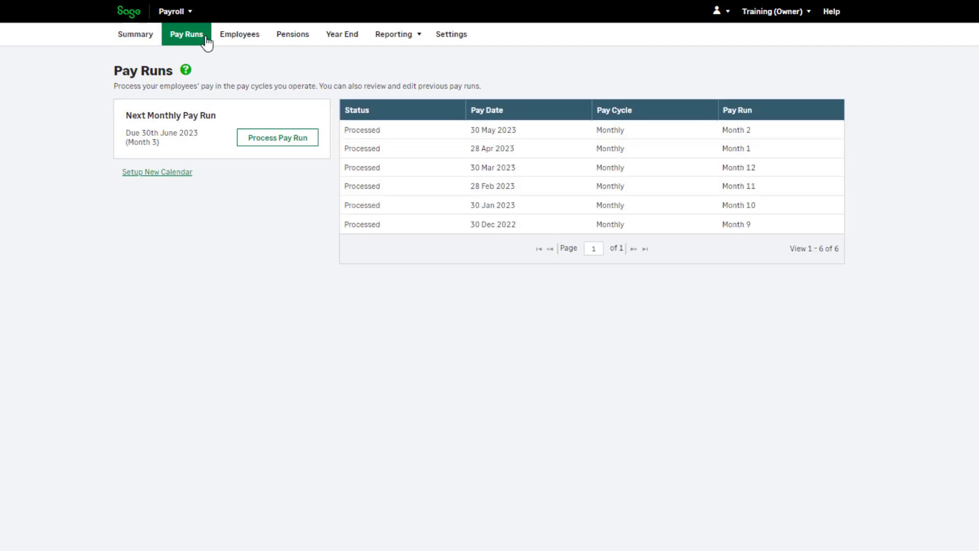
left_click(778, 133)
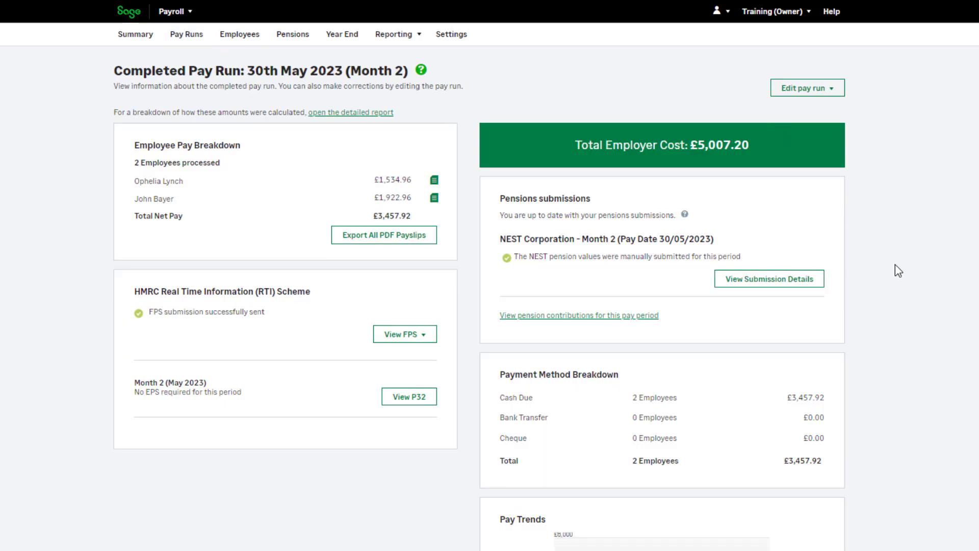
left_click(843, 92)
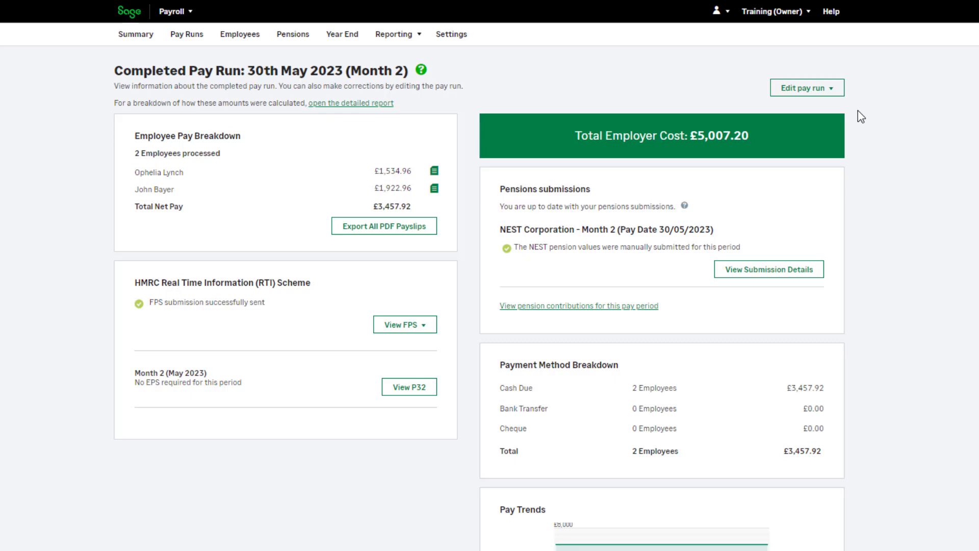
left_click(839, 90)
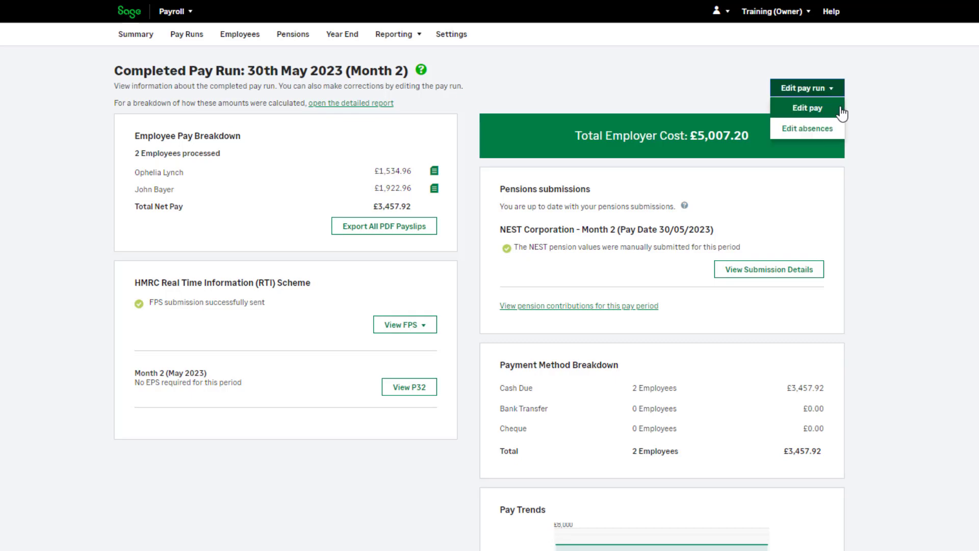
left_click(841, 111)
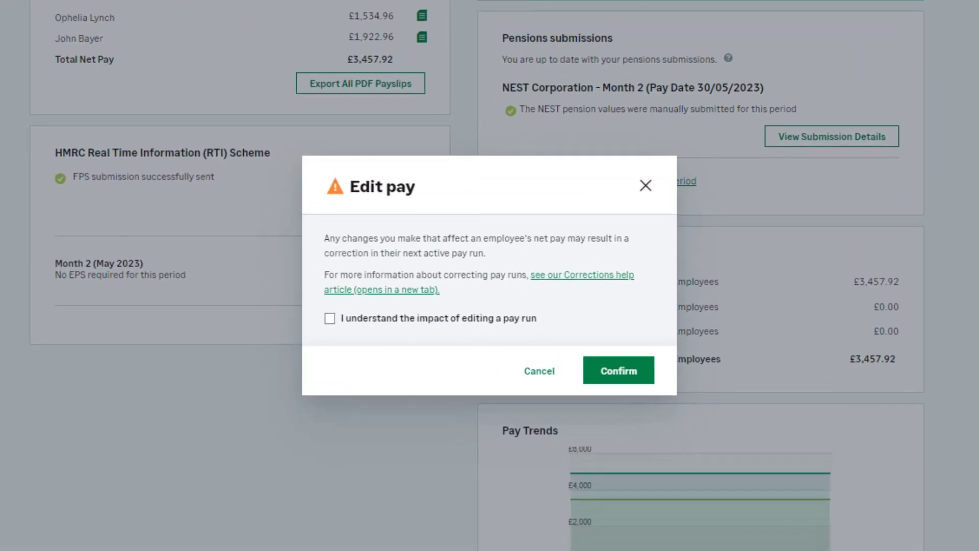
left_click(331, 320)
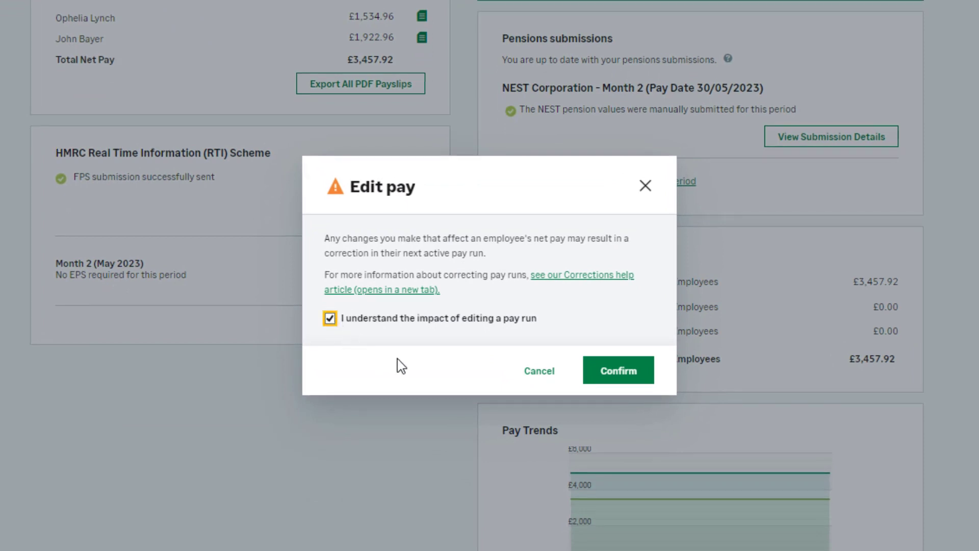
left_click(619, 376)
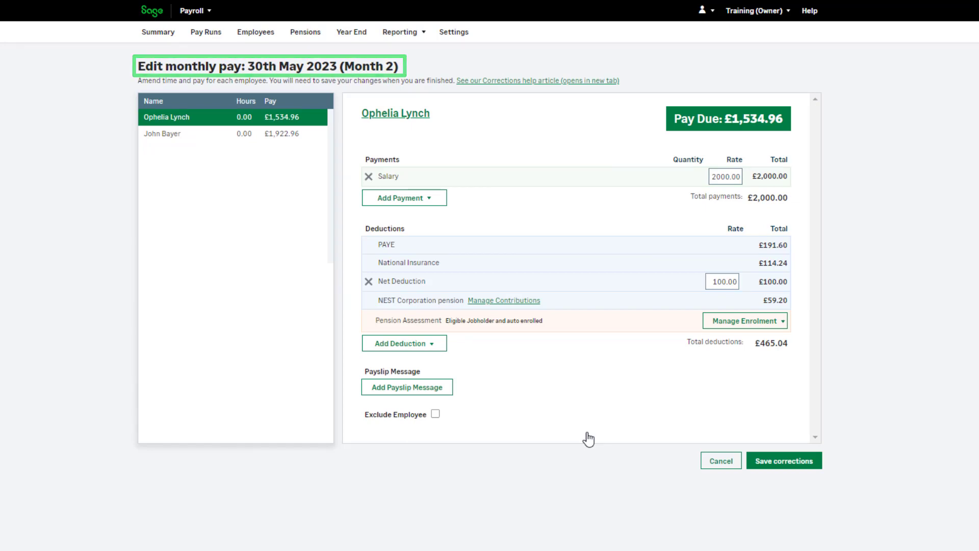
- Add an hourly Overtime Hours payment of 20 hours at a rate of 19.5 to the second employee's pay and save the corrections
left_click(189, 137)
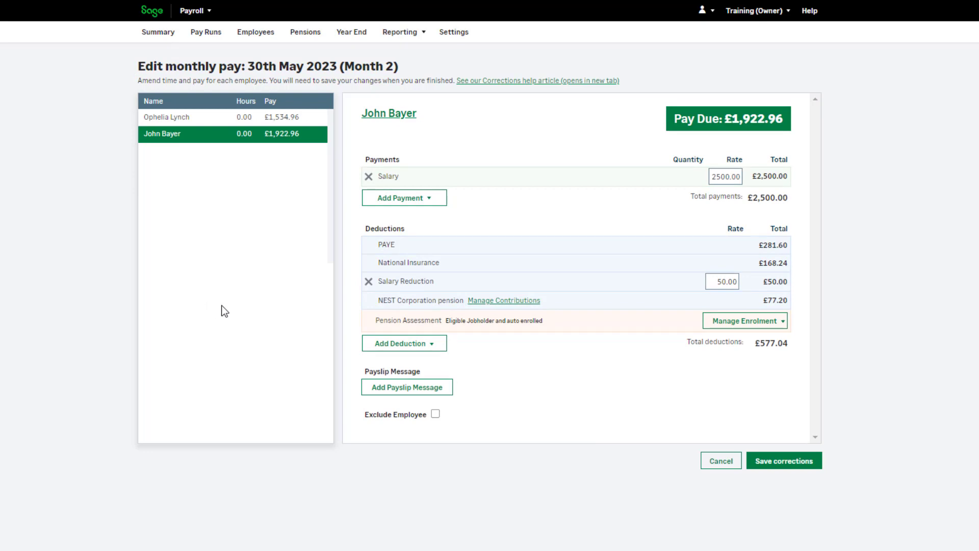
left_click(430, 199)
left_click(436, 239)
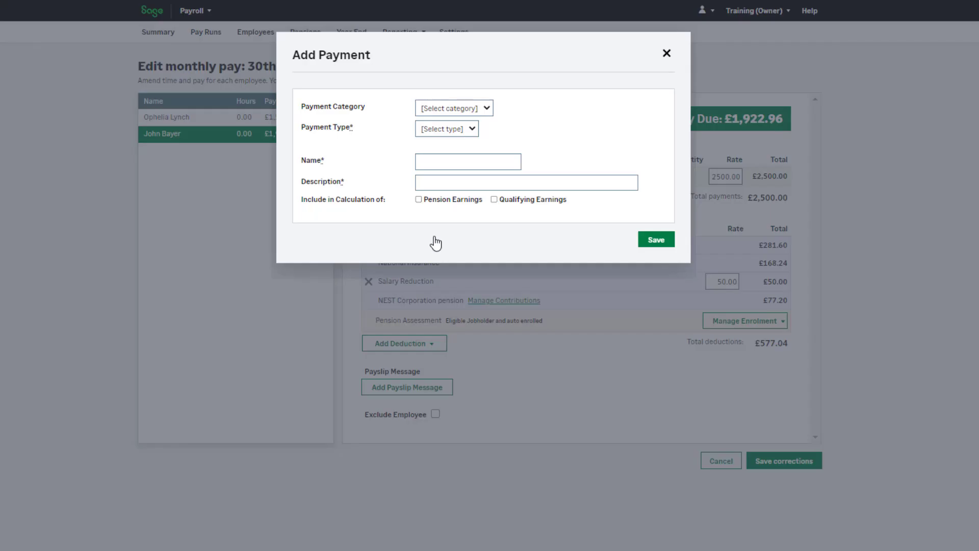
left_click(488, 109)
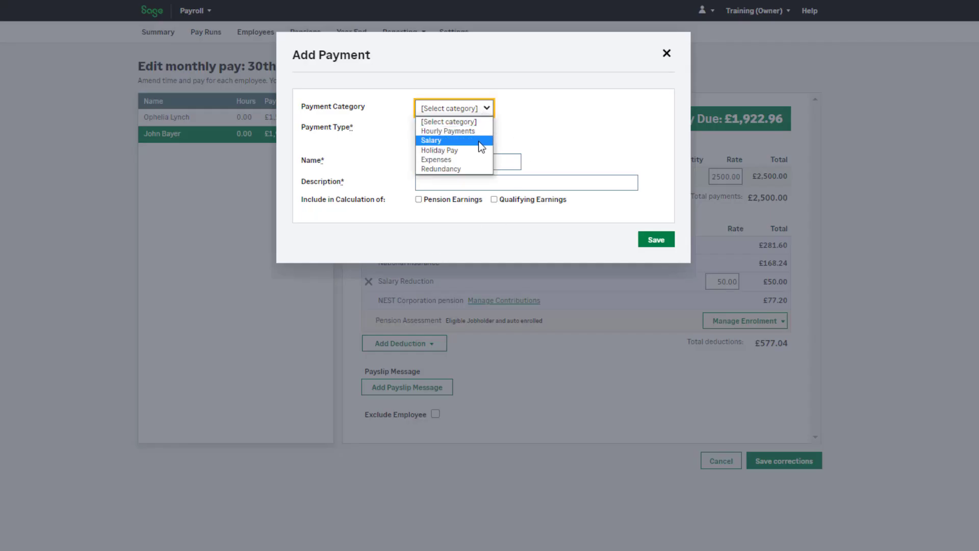
left_click(476, 131)
left_click(476, 133)
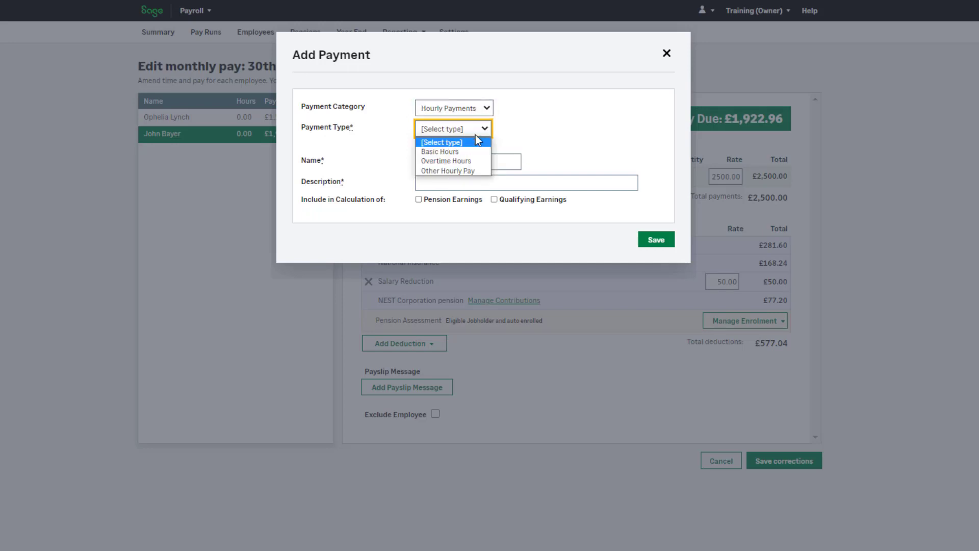
left_click(478, 159)
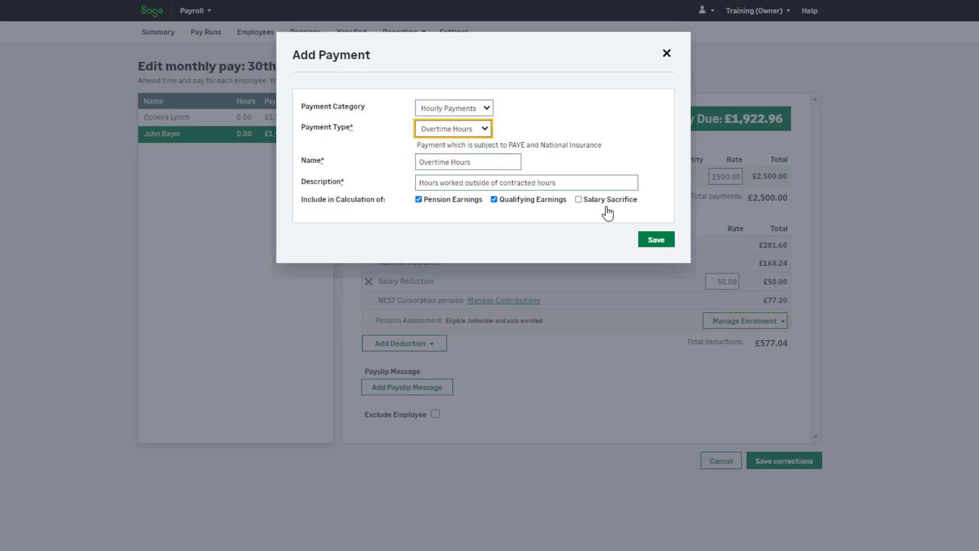
left_click(655, 240)
type("20")
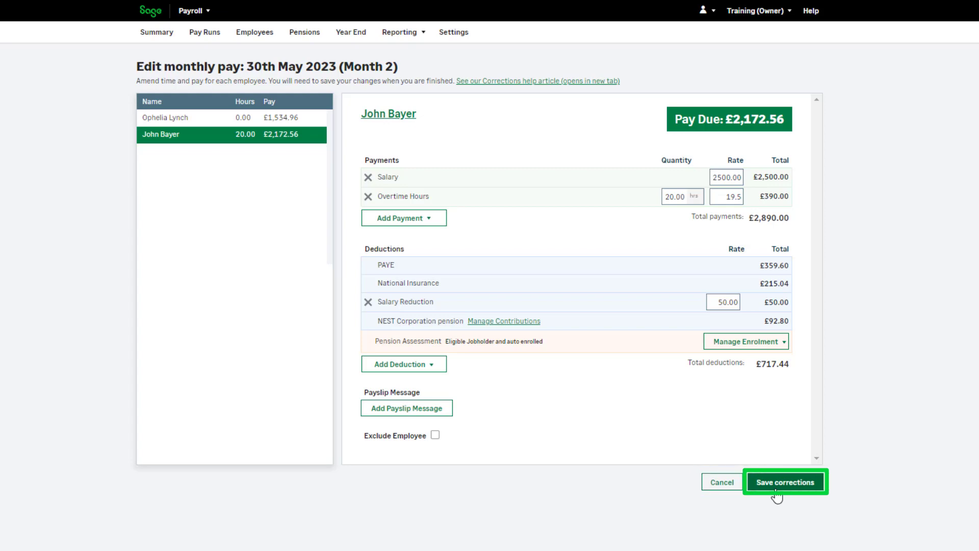
left_click(776, 491)
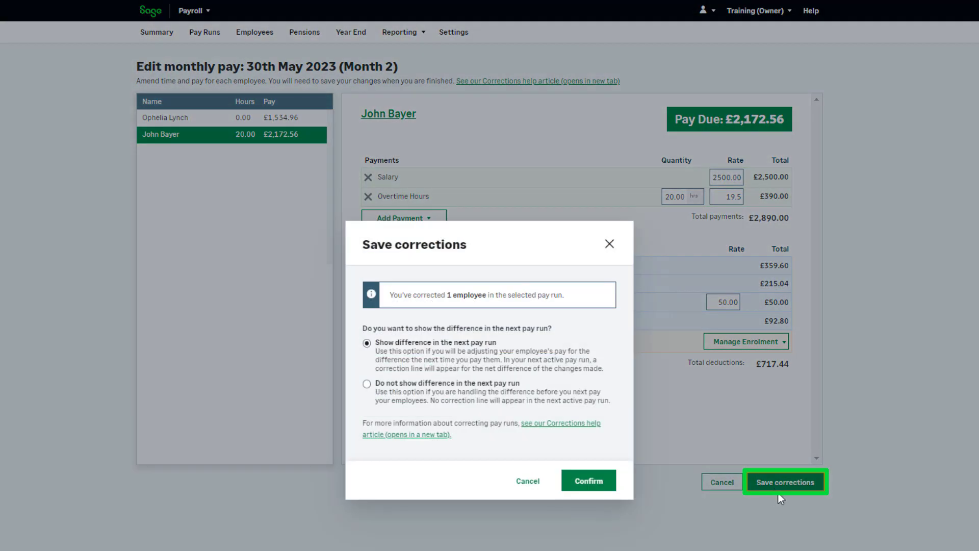
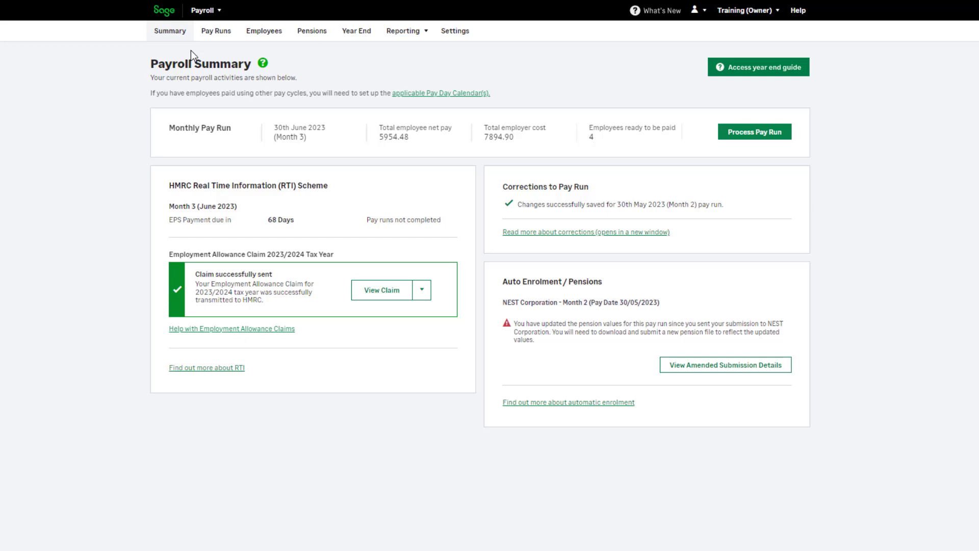
- Open the absences of the completed 30 May 2023 (Month 2) pay run for editing, acknowledging the impact, and close the absence editor
left_click(224, 38)
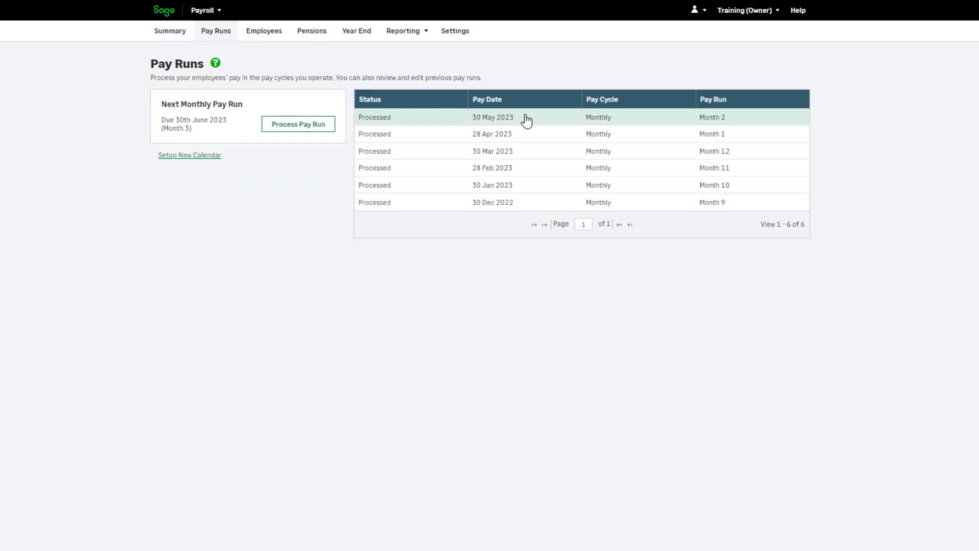
left_click(544, 119)
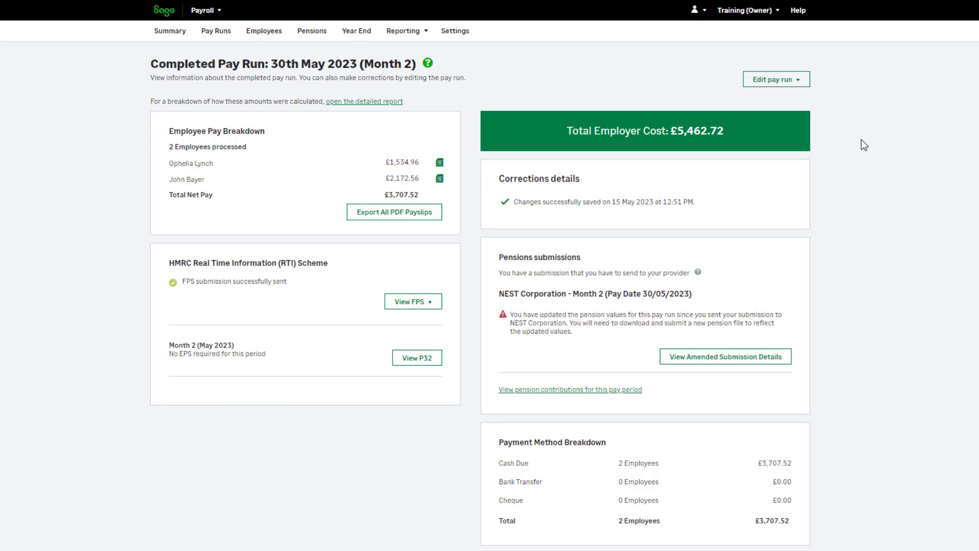
left_click(807, 80)
left_click(808, 116)
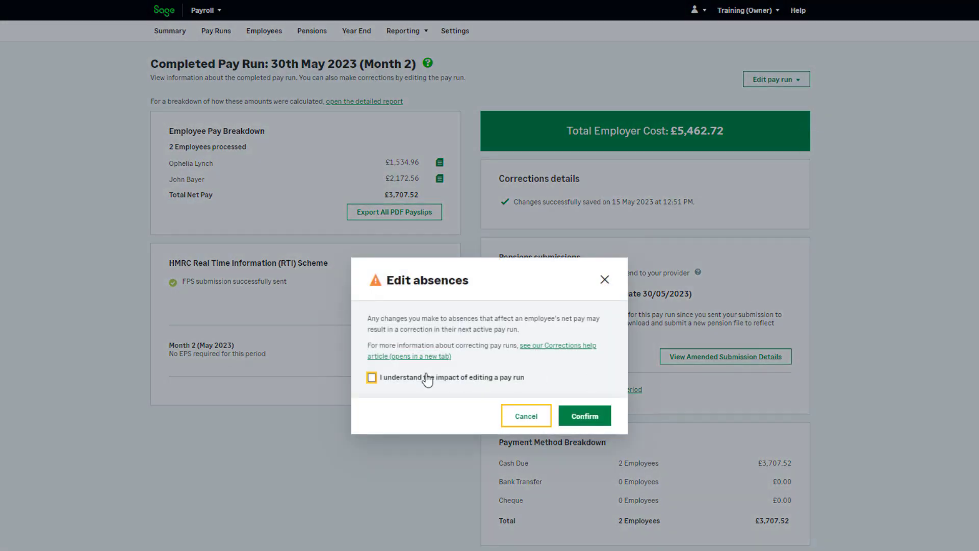
left_click(371, 380)
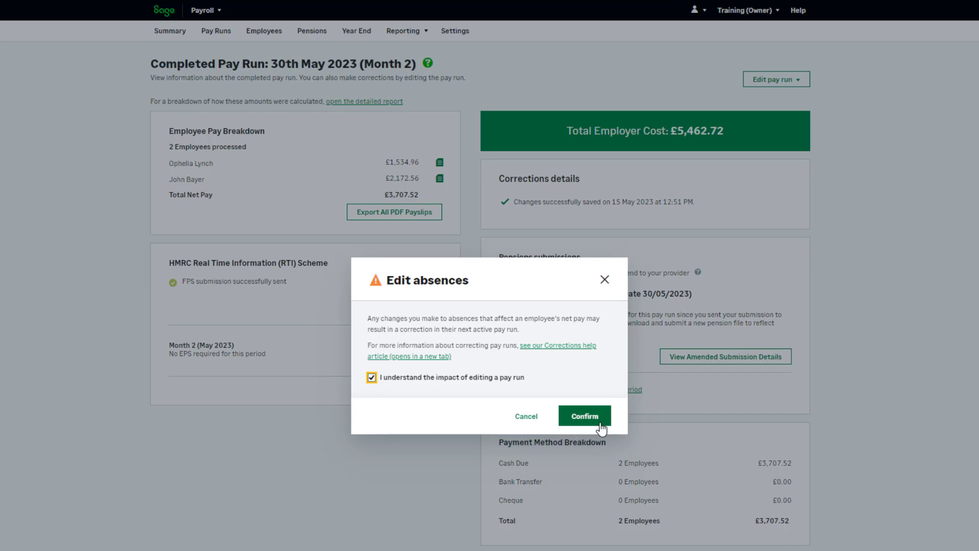
left_click(601, 427)
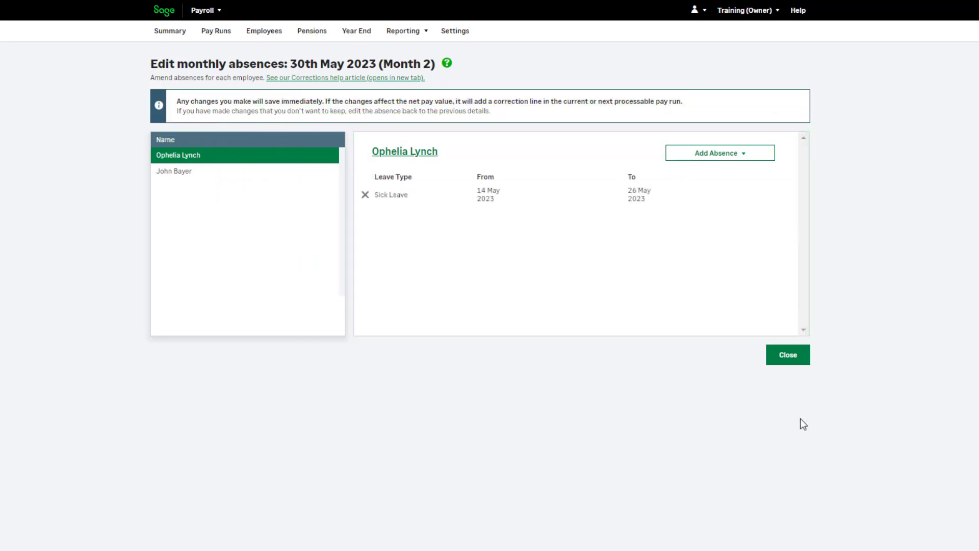
left_click(795, 362)
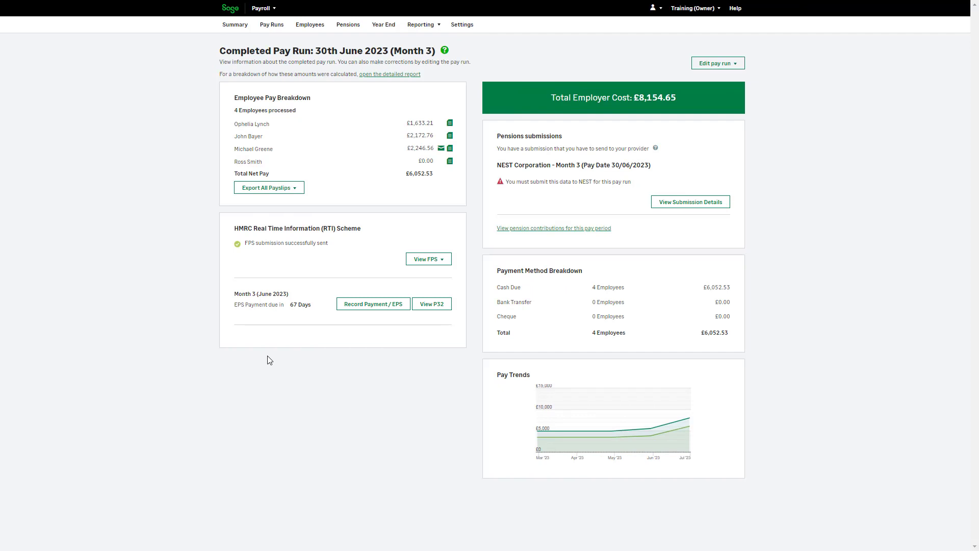
- View the P32 for Month 3 (June 2023) from the completed pay run
left_click(449, 313)
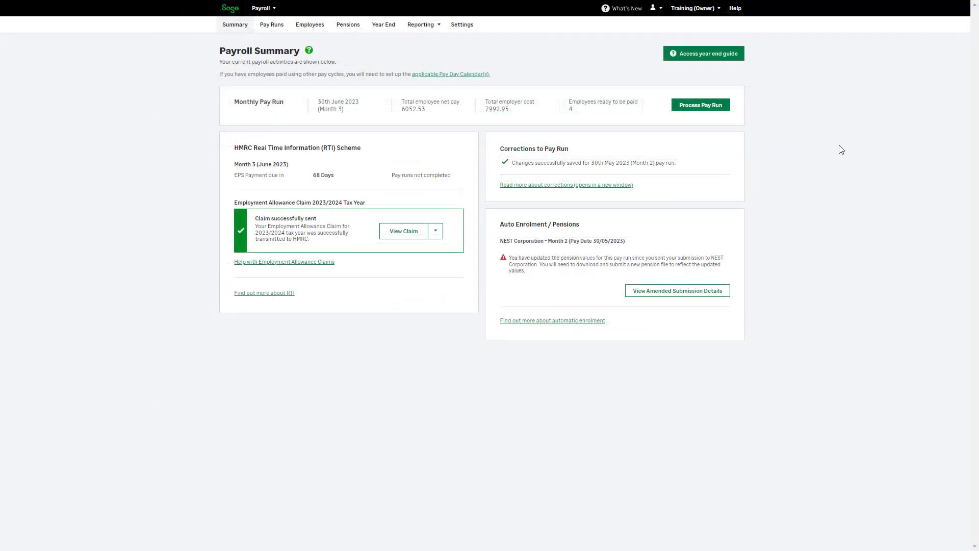
- Open the help article on how payroll corrections affect other parts of payroll and read the section on journals sent to accounting data
left_click(734, 8)
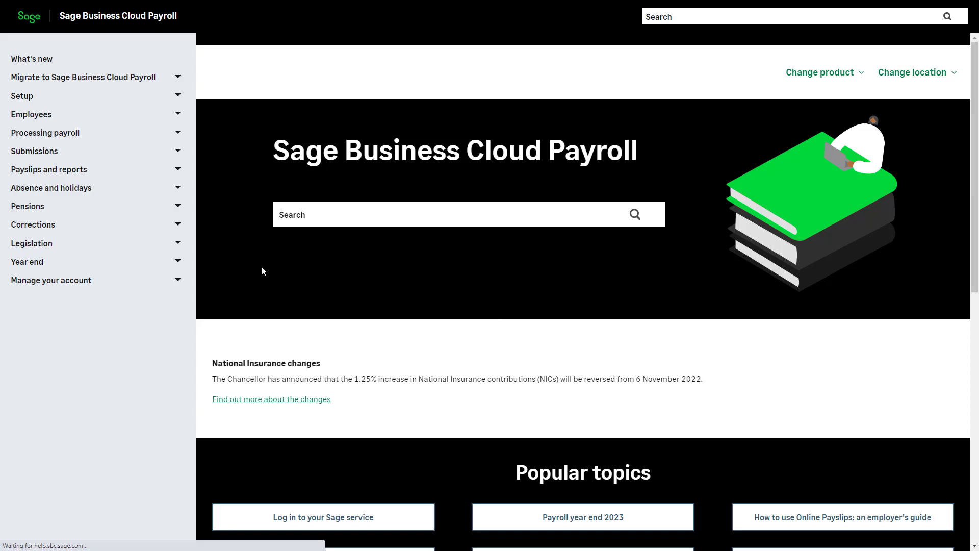
left_click(179, 227)
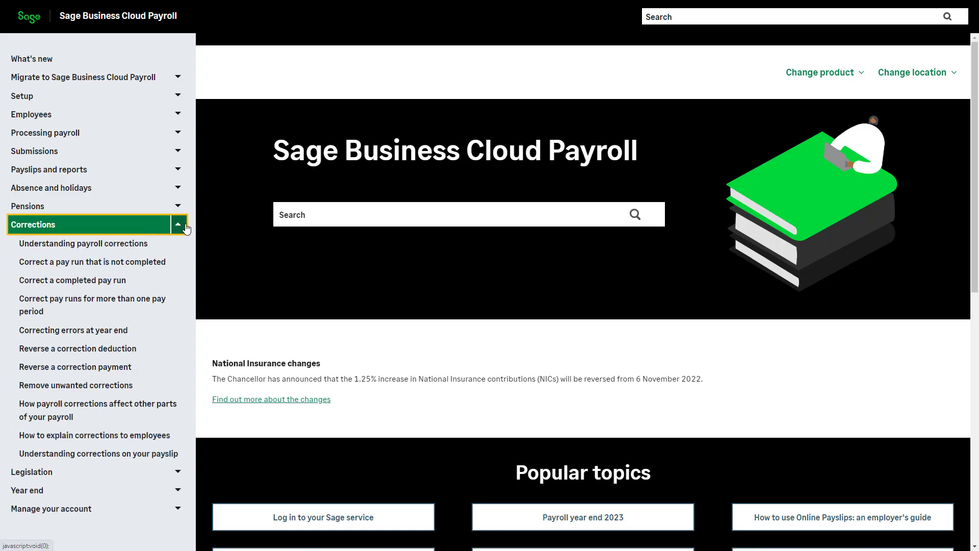
left_click(167, 408)
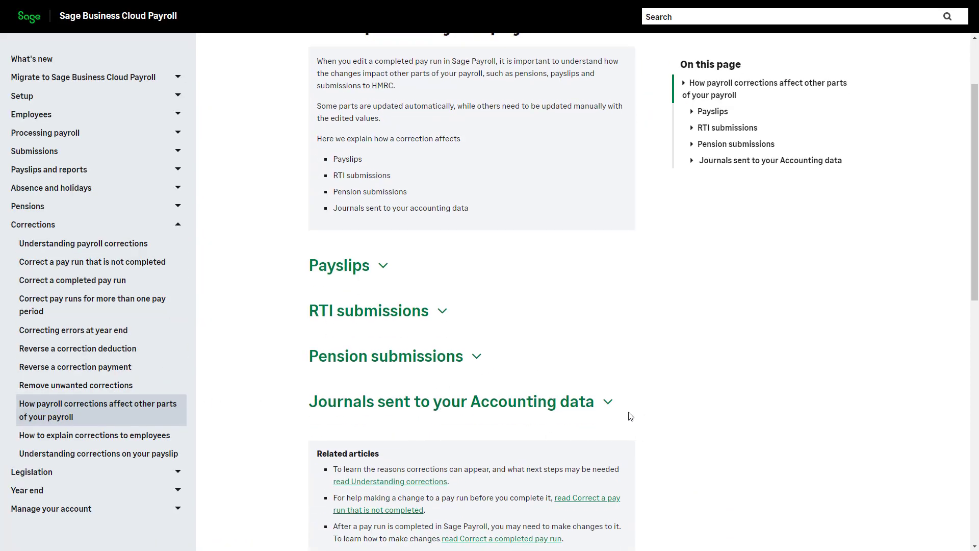
left_click(609, 403)
scroll(741, 412, "down", 3)
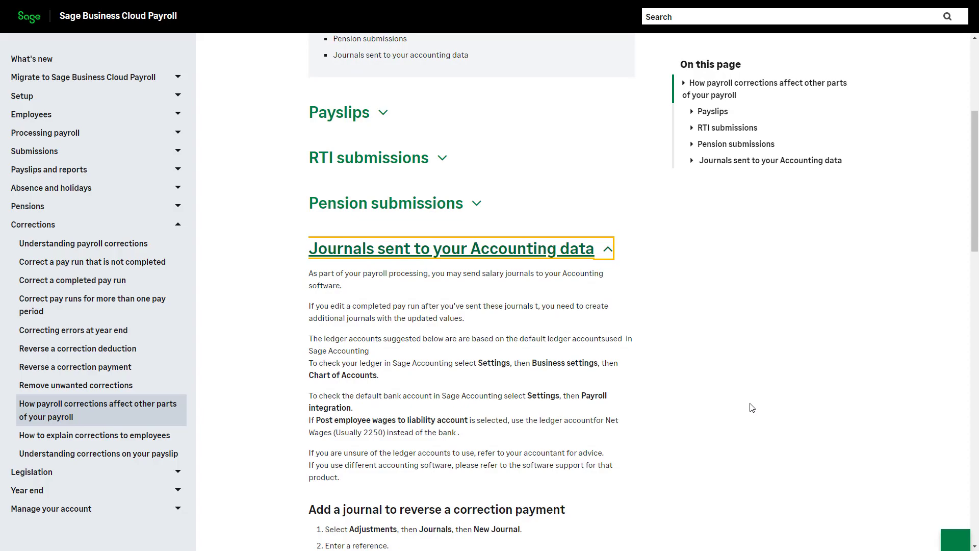